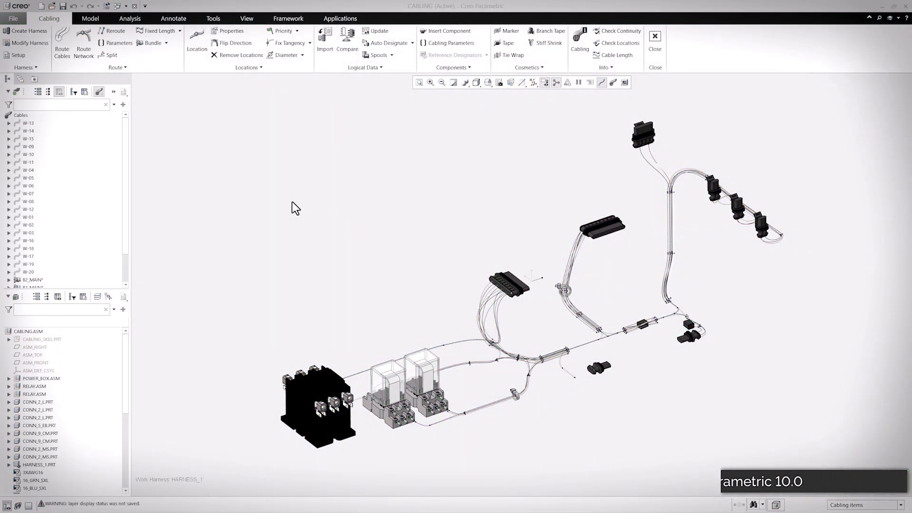
- Open the harness settings to examine the bundle, segment shape and grouping options, and close them without changes
click(18, 55)
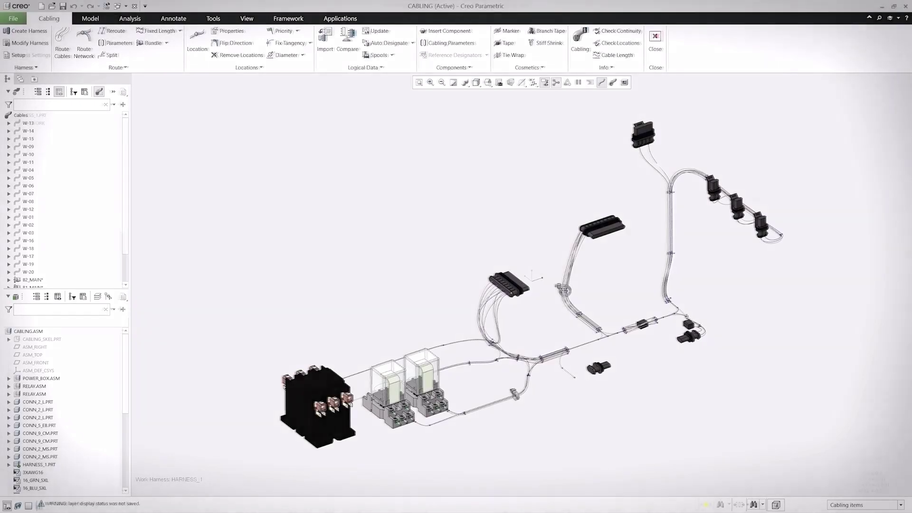
click(39, 58)
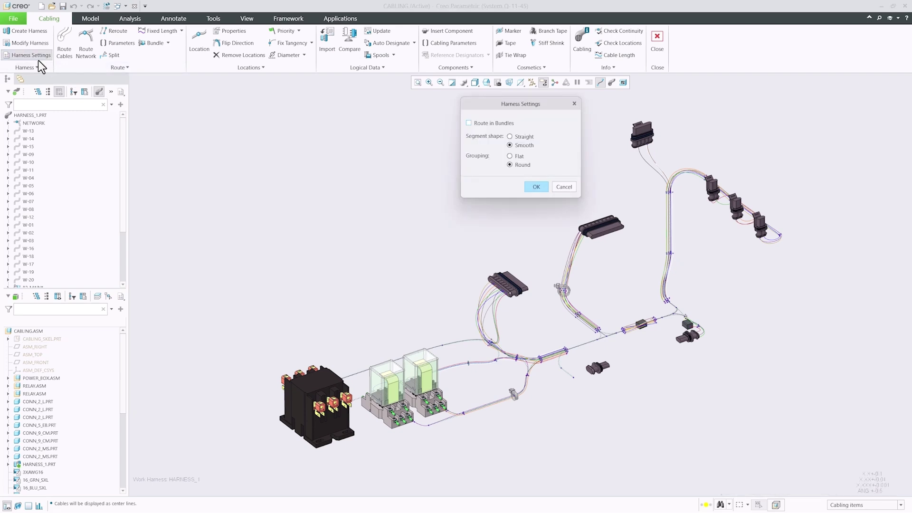
click(563, 188)
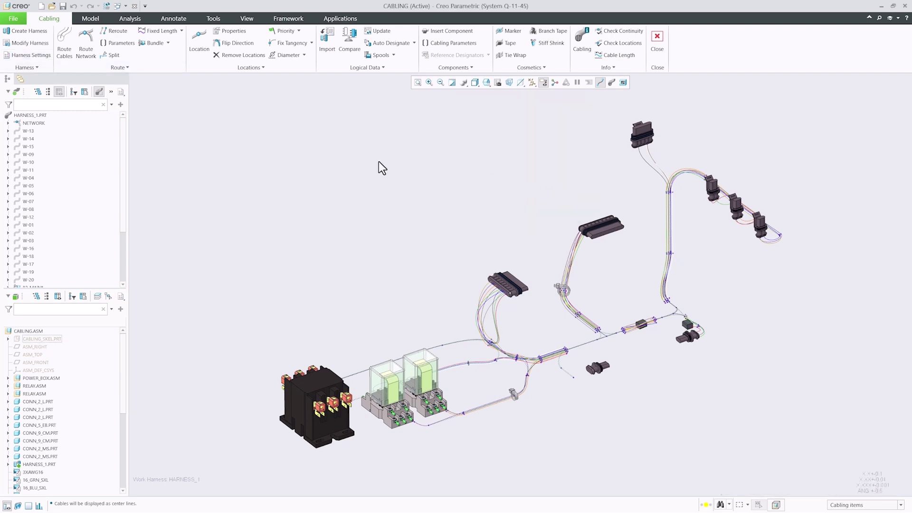
- While routing cables, enable Route in Bundles in the harness settings with Smooth segments and Round grouping, and leave routing without adding cables
click(66, 41)
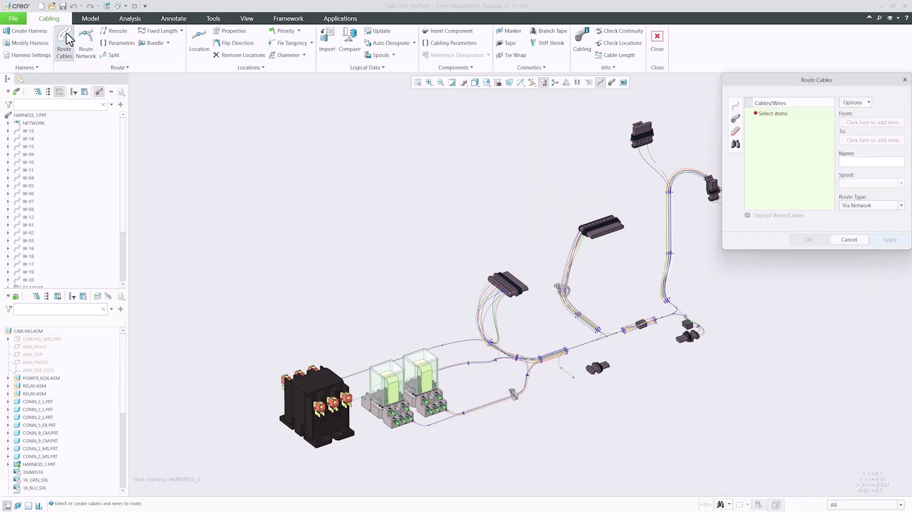
click(38, 55)
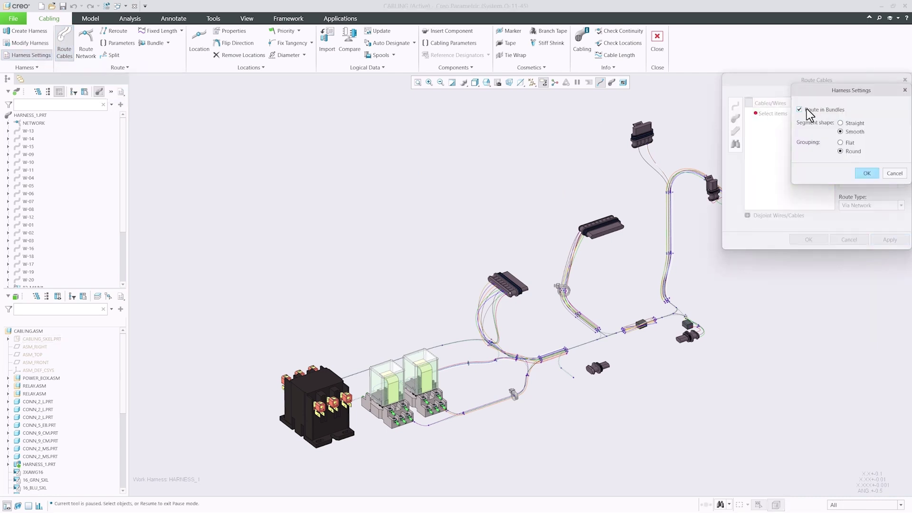
click(865, 173)
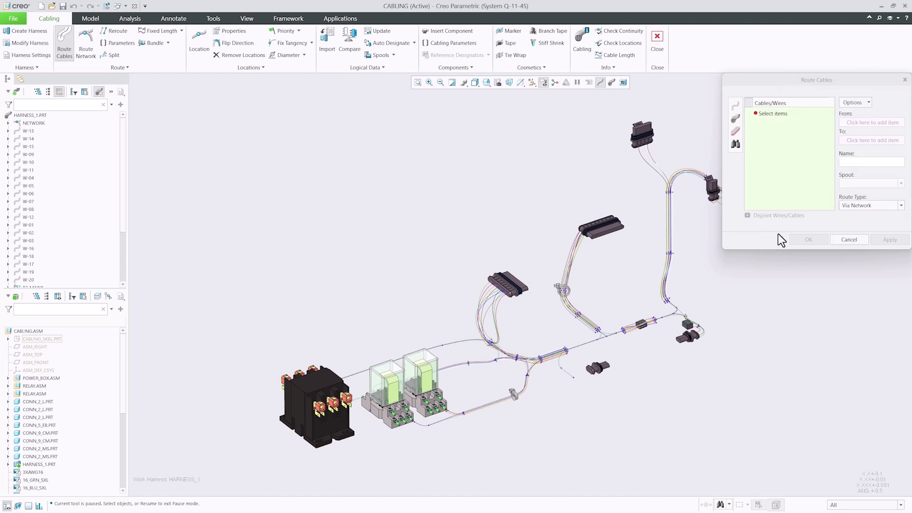
click(845, 241)
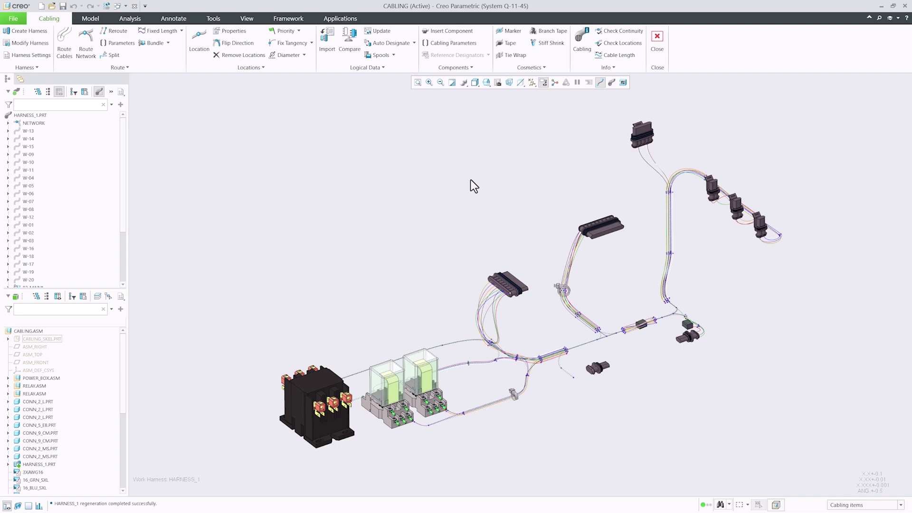
- Open the harness setup options for units, accuracy, name, report definitions and notes, and leave them without changes
click(38, 68)
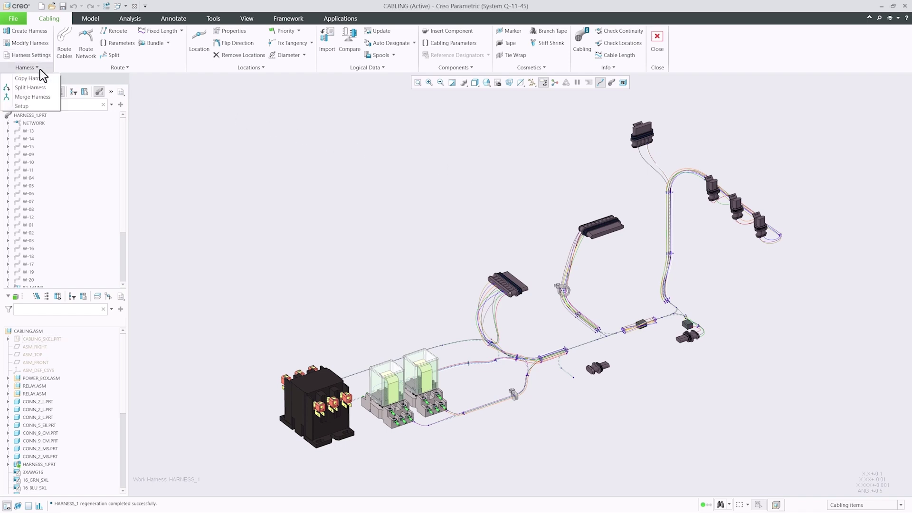
click(27, 105)
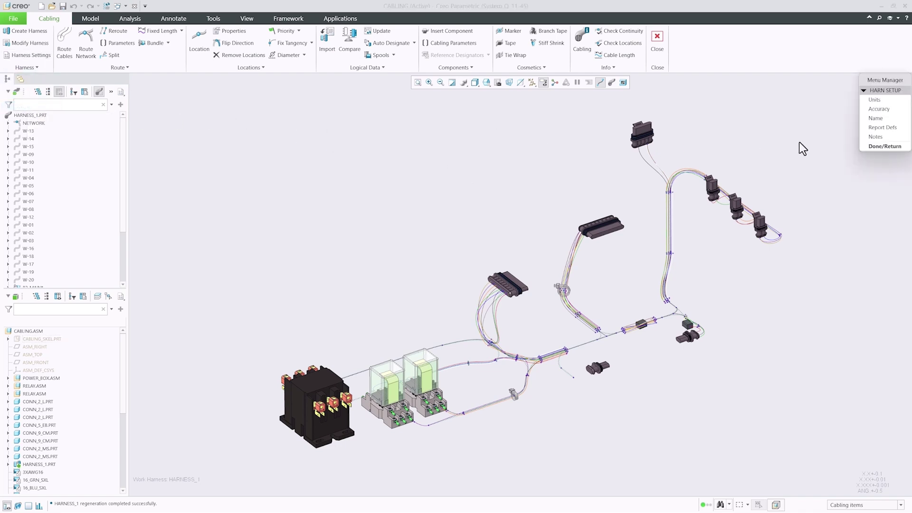
click(879, 146)
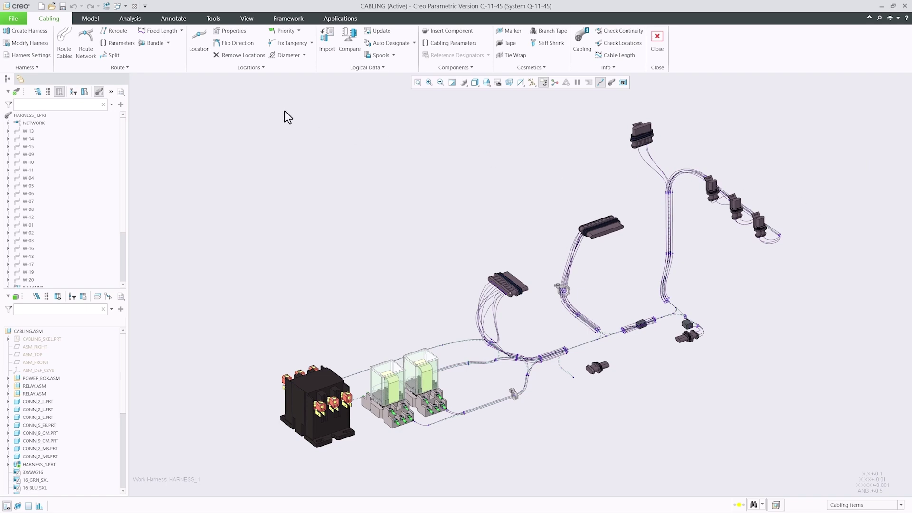
click(91, 19)
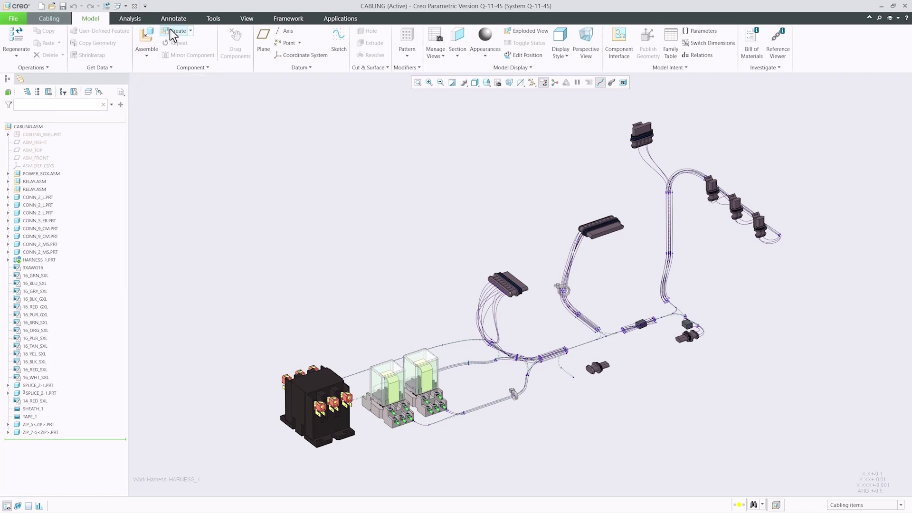
click(49, 19)
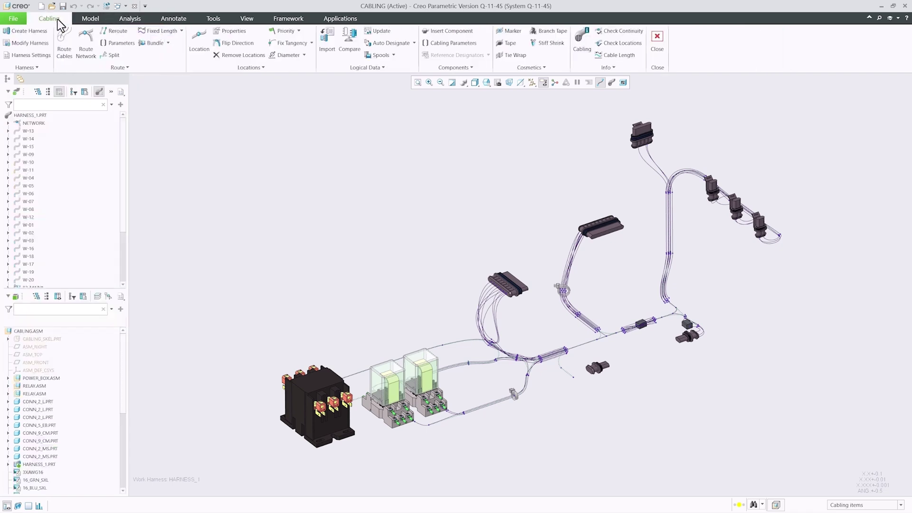
- Insert the ZIP_7-5 zip tie into CABLING.ASM as a custom component at the network location on the tall vertical branch
click(447, 31)
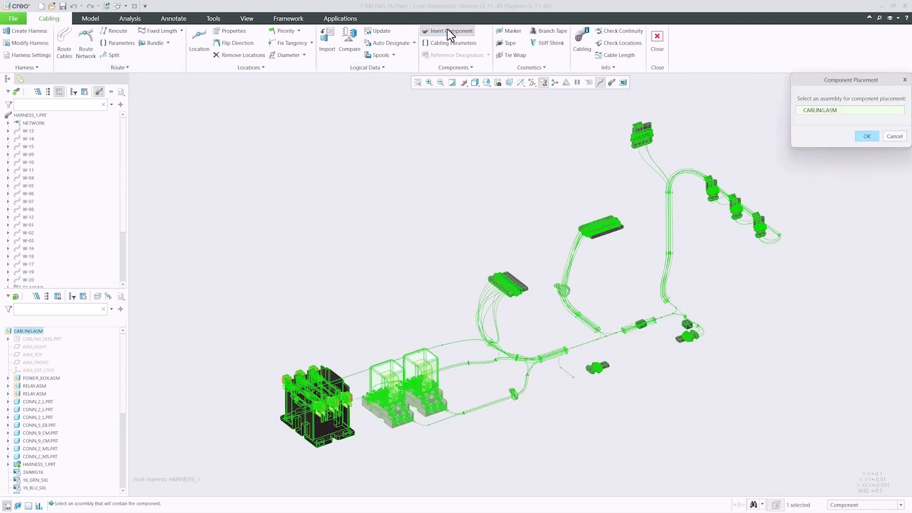
click(872, 138)
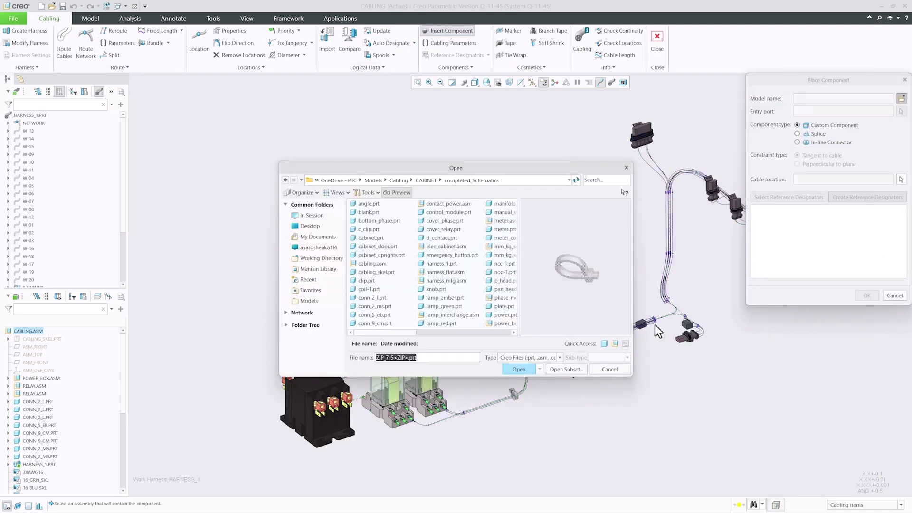
click(517, 369)
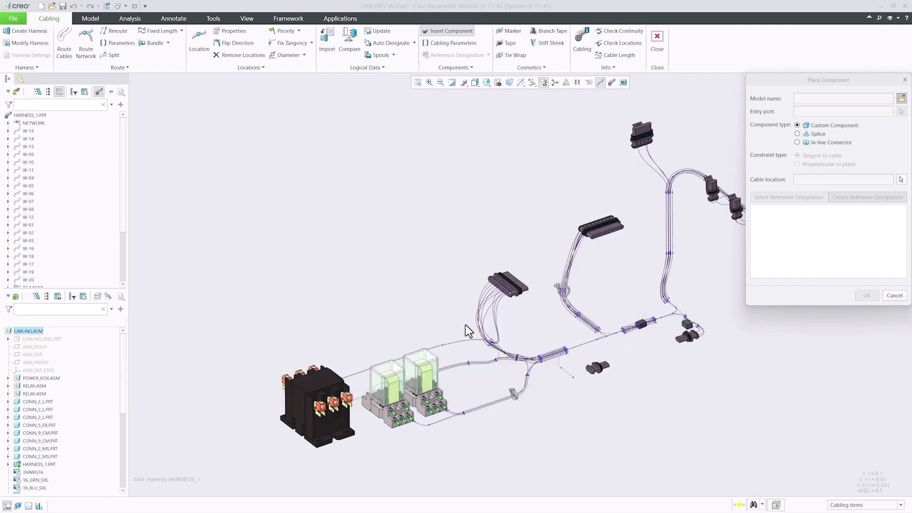
click(669, 250)
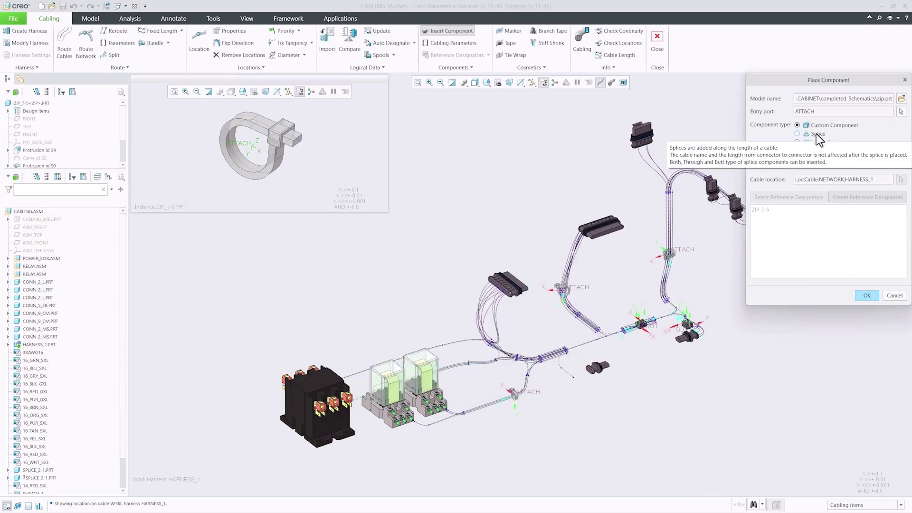
click(865, 295)
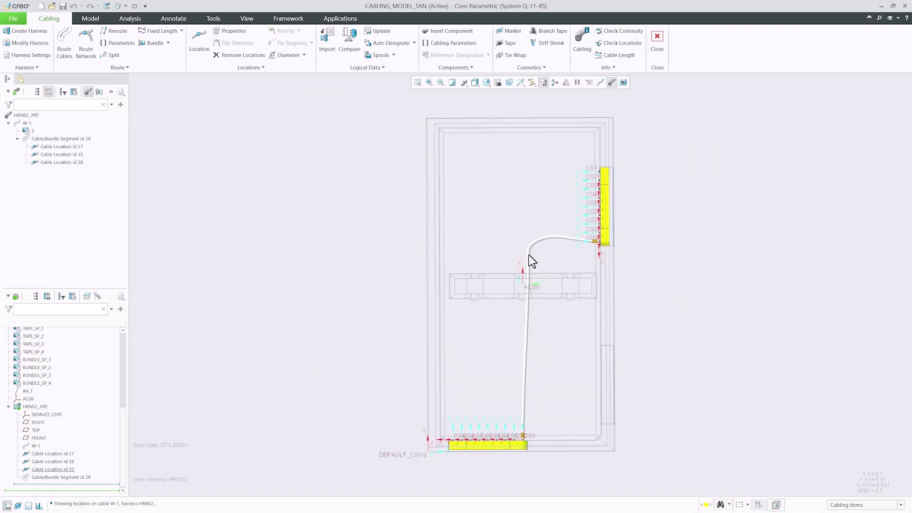
- Redefine the middle location of cable W-1 onto the ACS0 coordinate system, oriented along its X axis
click(529, 255)
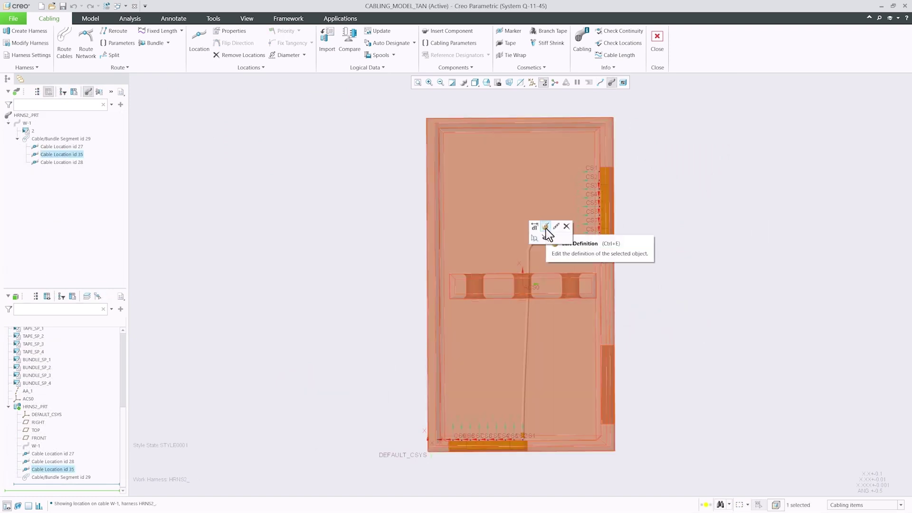
click(545, 228)
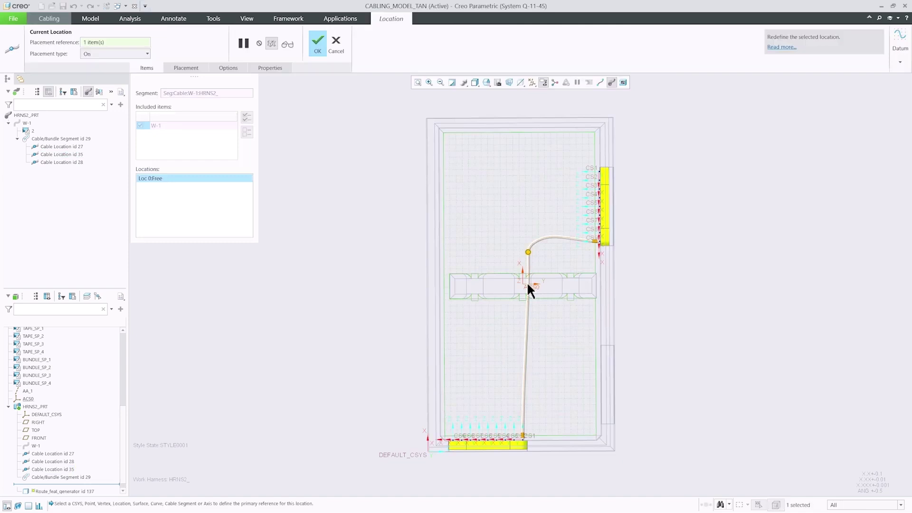
click(525, 281)
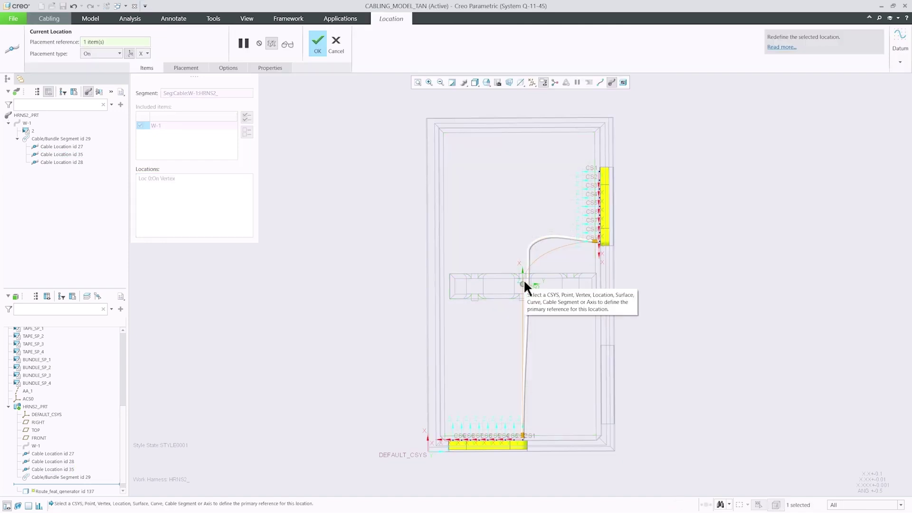
click(130, 53)
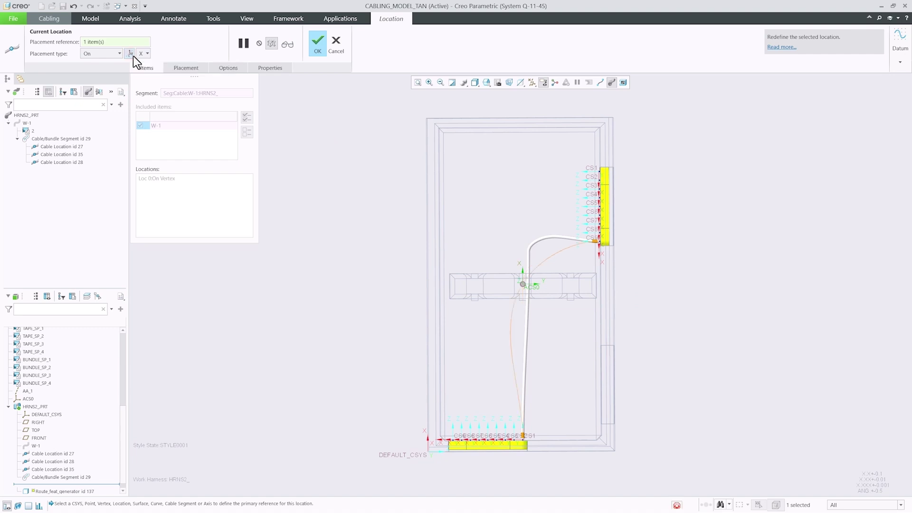
click(145, 54)
click(147, 65)
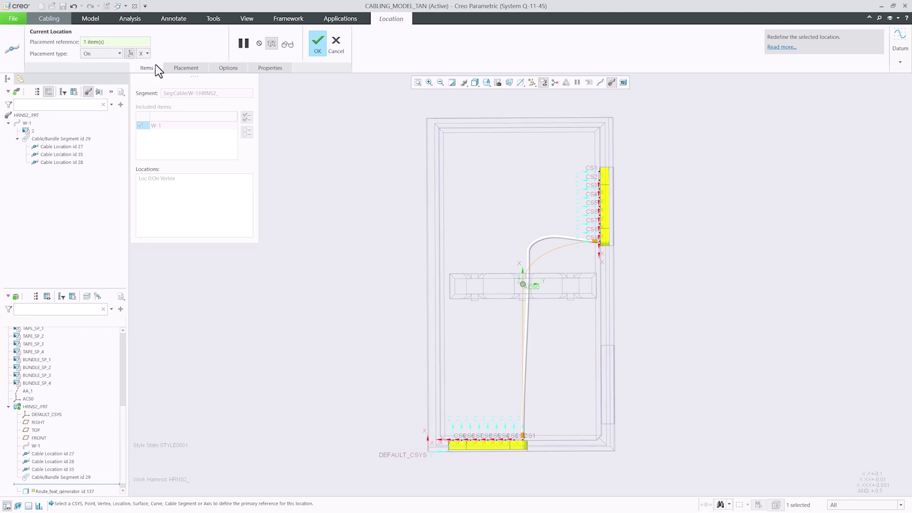
click(313, 48)
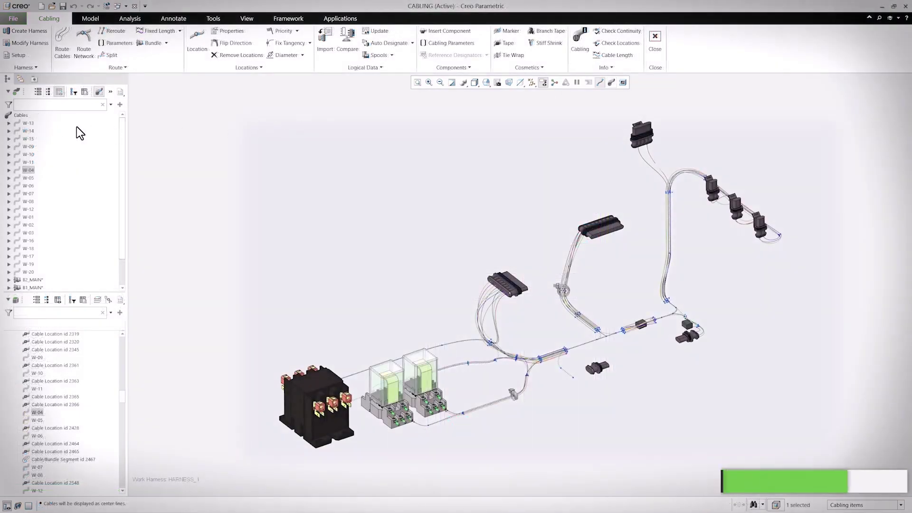
- Select wires W-13, W-15 and W-04 one after another in the cable tree to examine how they are highlighted
click(30, 124)
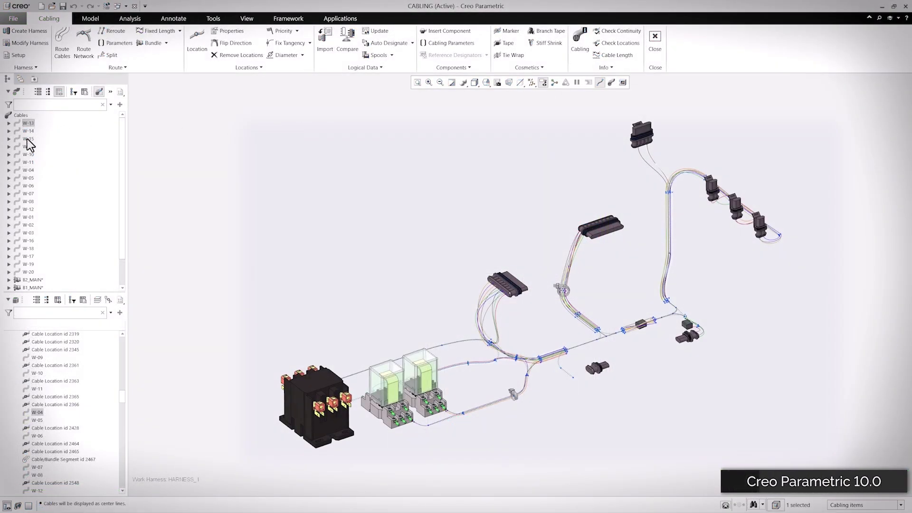
click(27, 139)
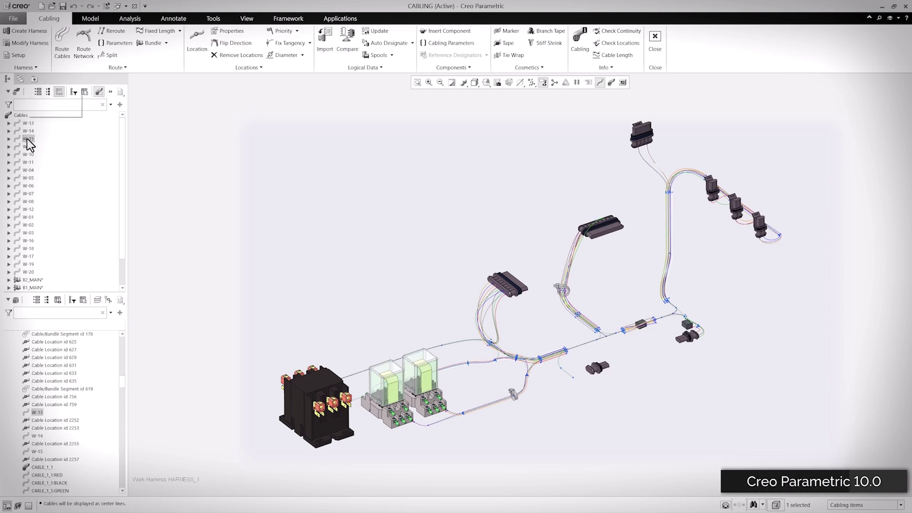
click(29, 170)
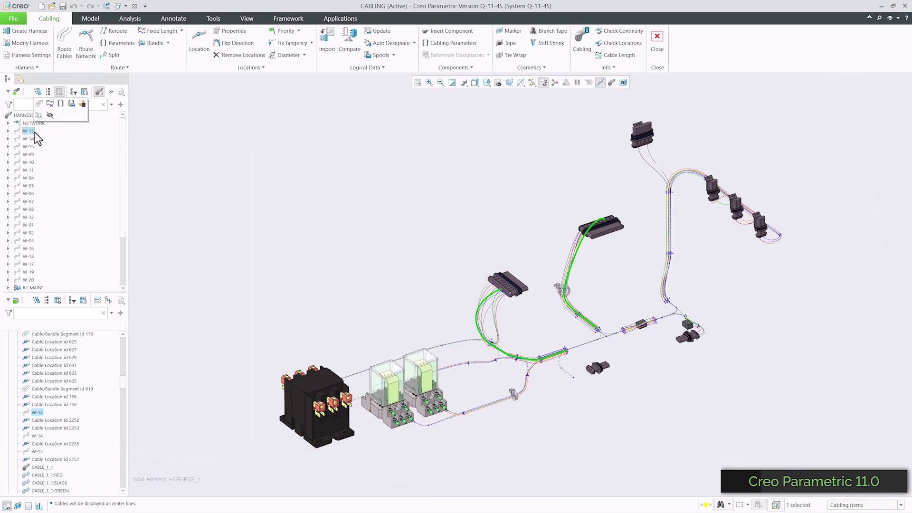
- Select wires W-09 and W-04 of HARNESS_1 in turn to examine their routes in the model, and clear the selection
click(30, 154)
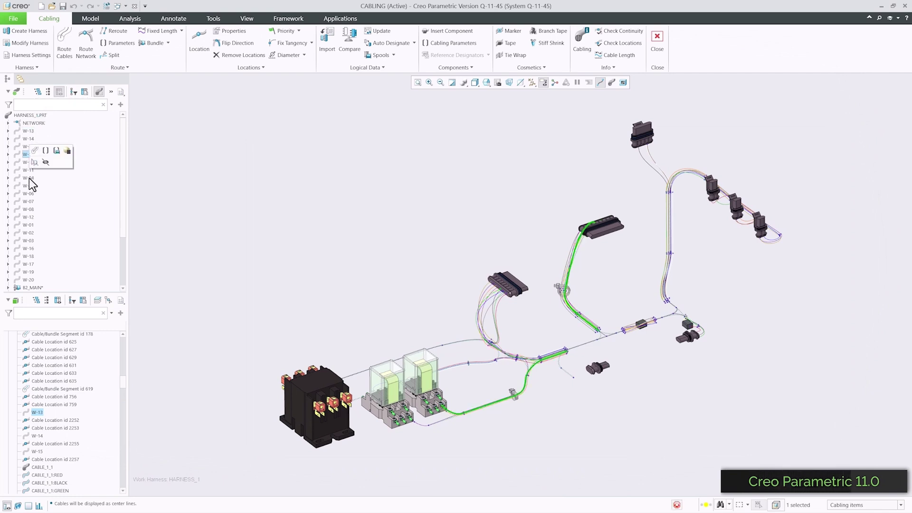
click(29, 178)
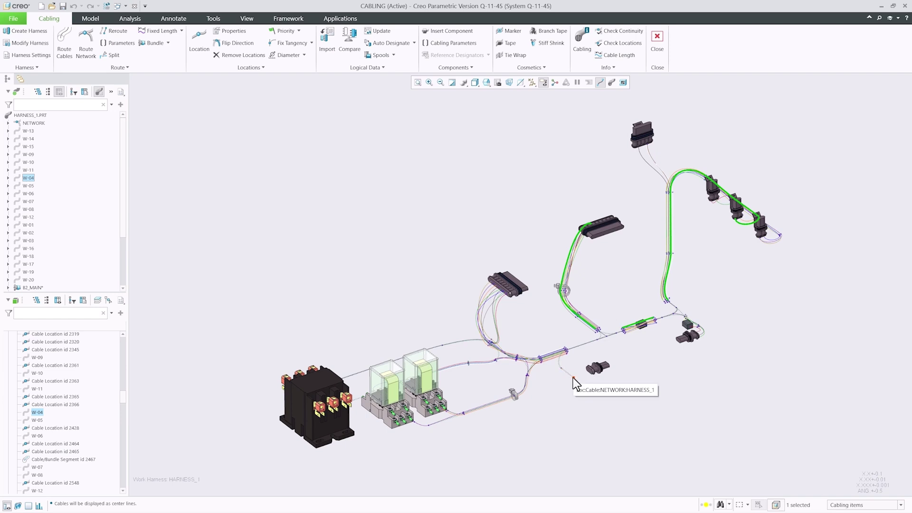
click(573, 415)
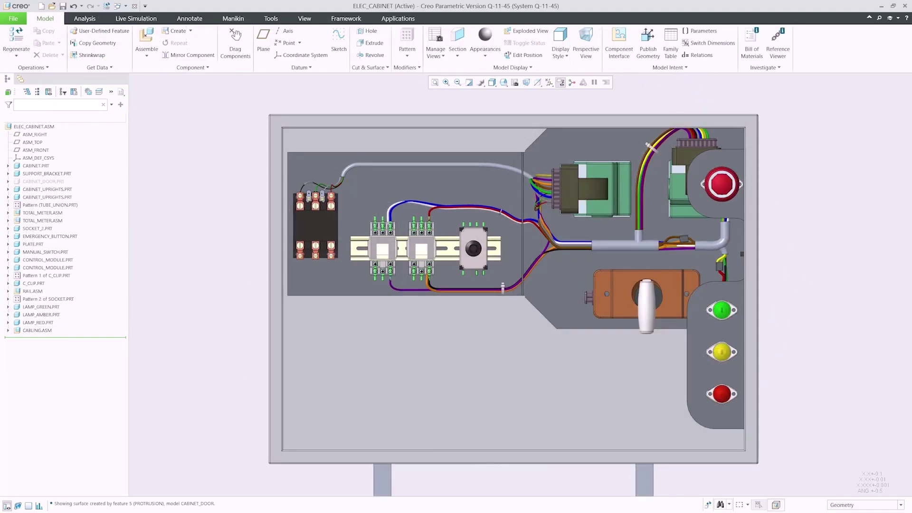
- Reorient the electrical cabinet assembly to its default view
key(ctrl+d)
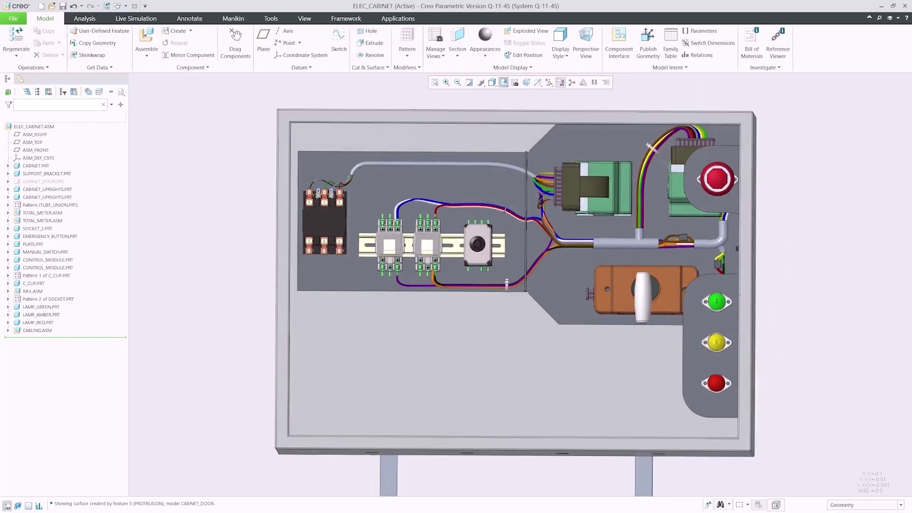